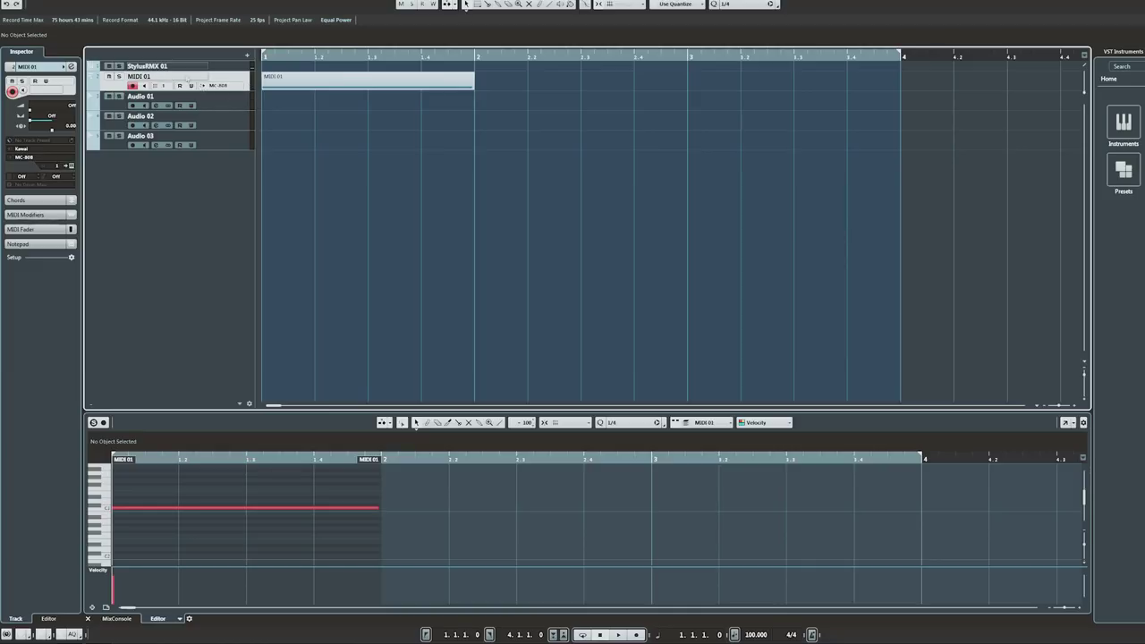
Step: Disarm MIDI 01, arm Audio 01 and record the held MIDI note onto it from bar 1 past bar 4
left_click(285, 85)
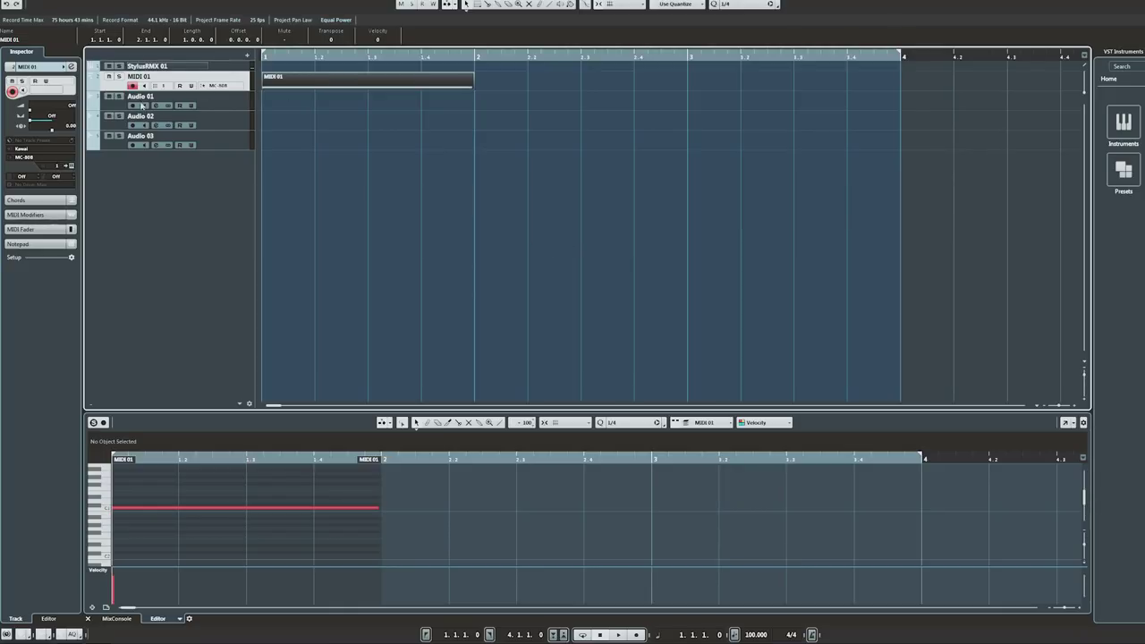
left_click(132, 85)
left_click(635, 635)
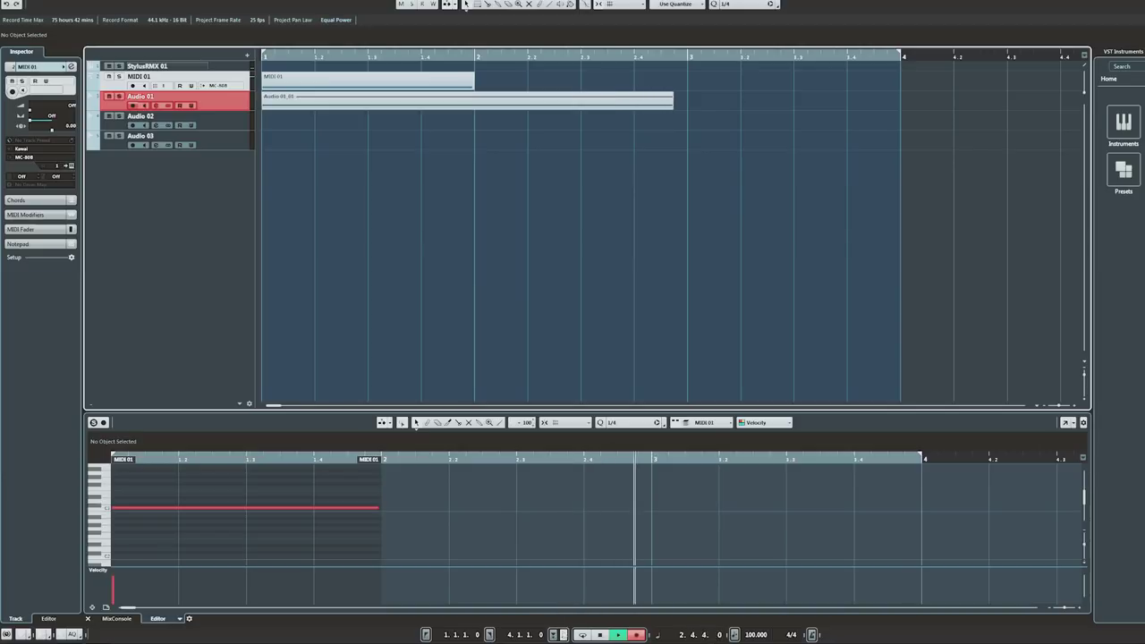
key("KP_Multiply")
left_click(600, 634)
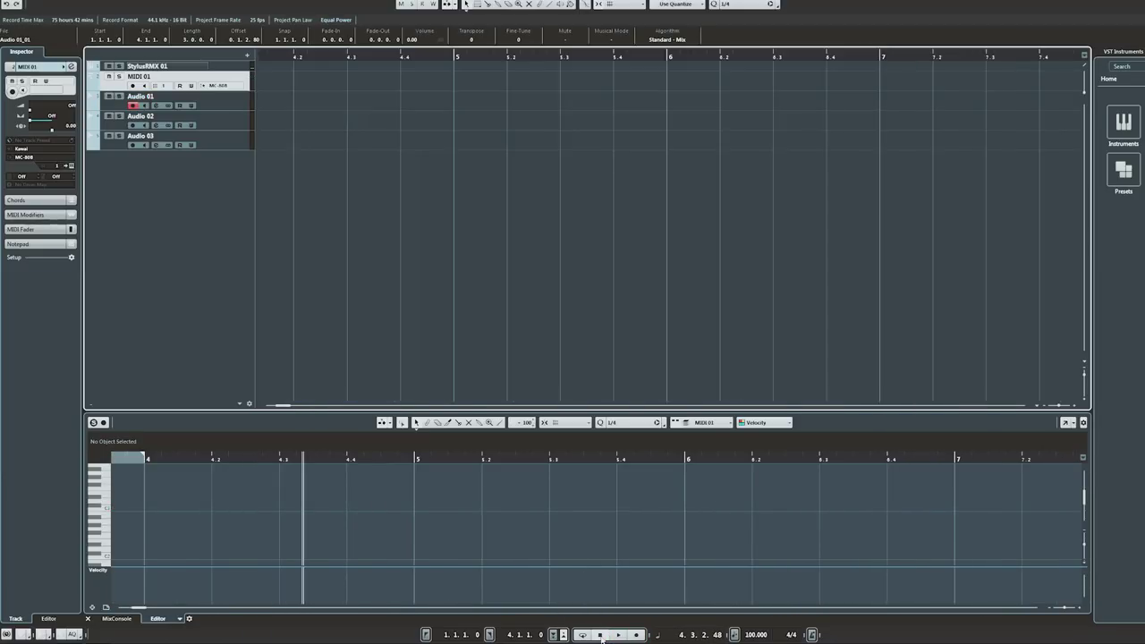
left_click(600, 635)
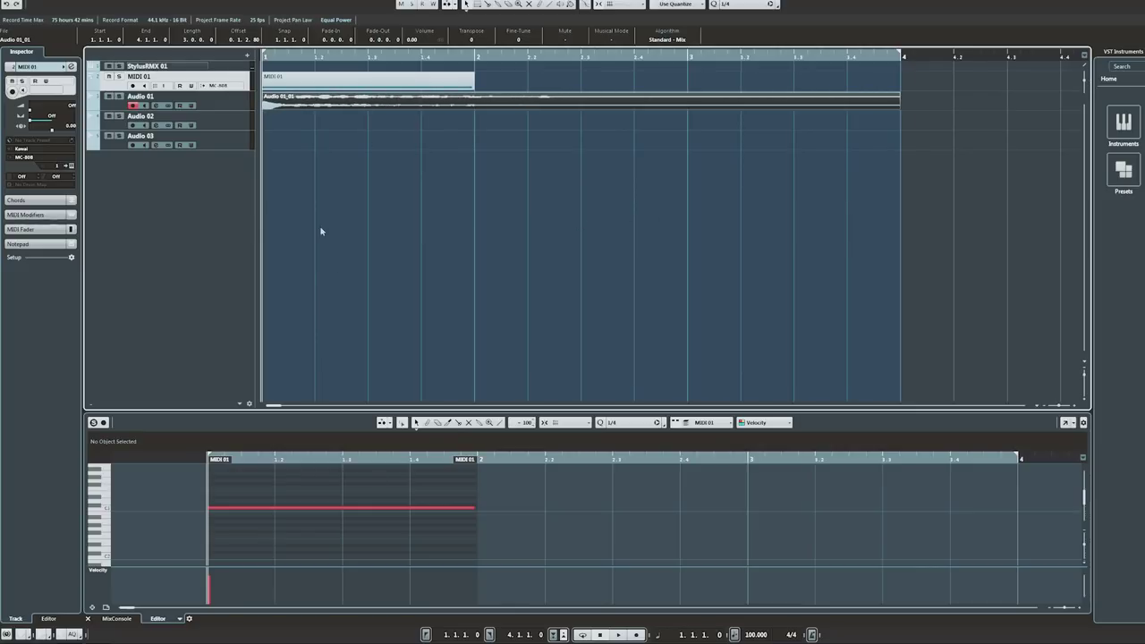
Step: Transpose the note in the MIDI 01 part up by 4 semitones
left_click(307, 85)
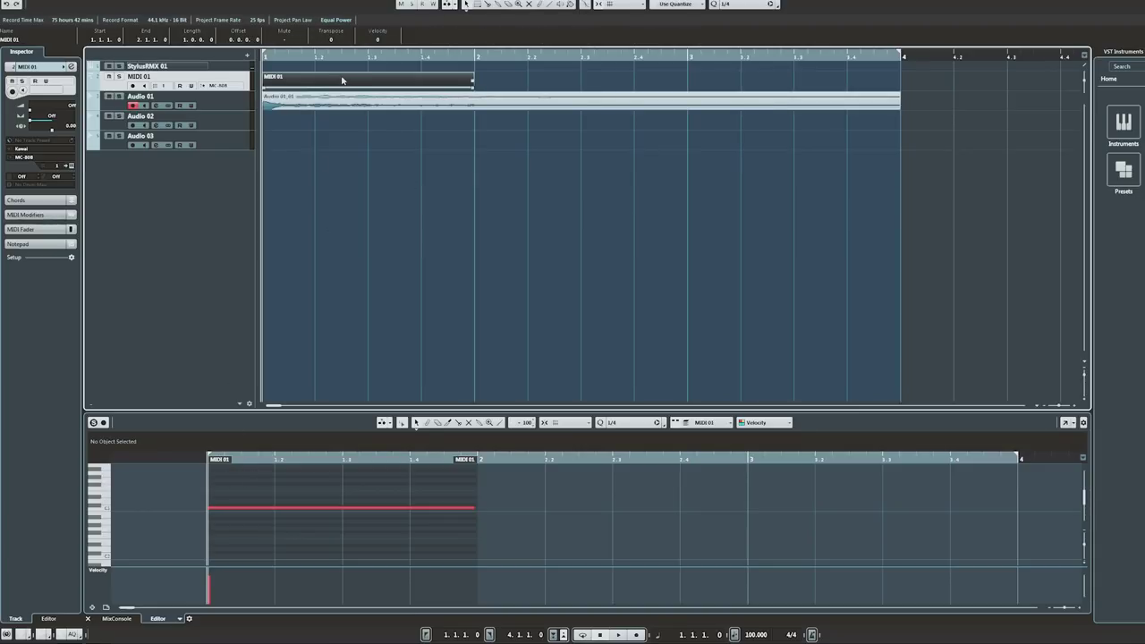
double_click(342, 80)
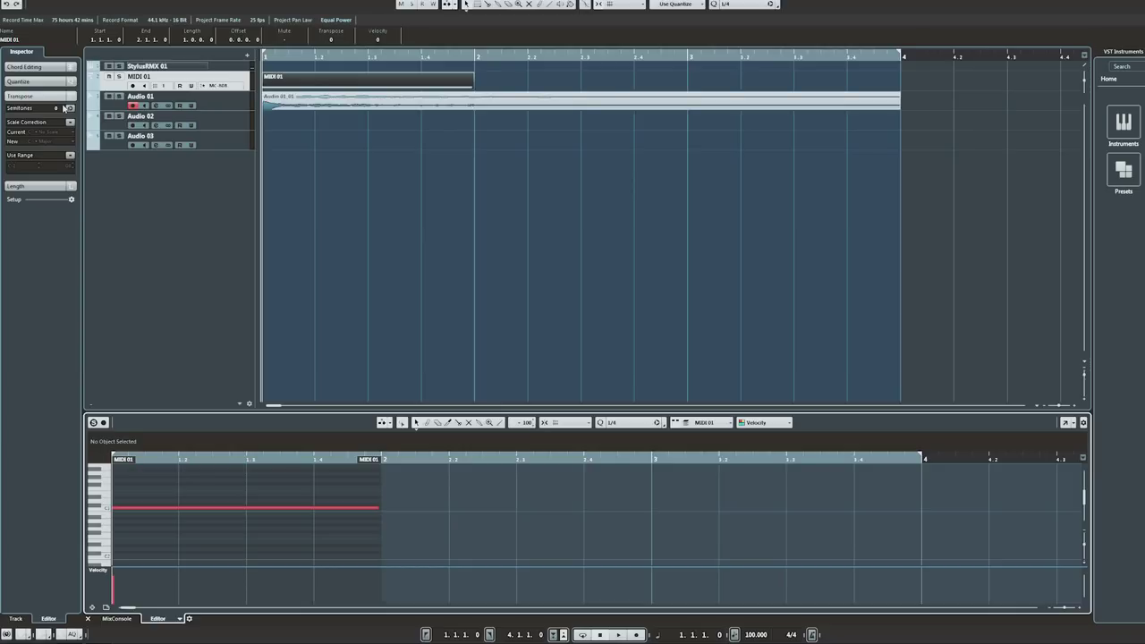
scroll(64, 107, "up", 2)
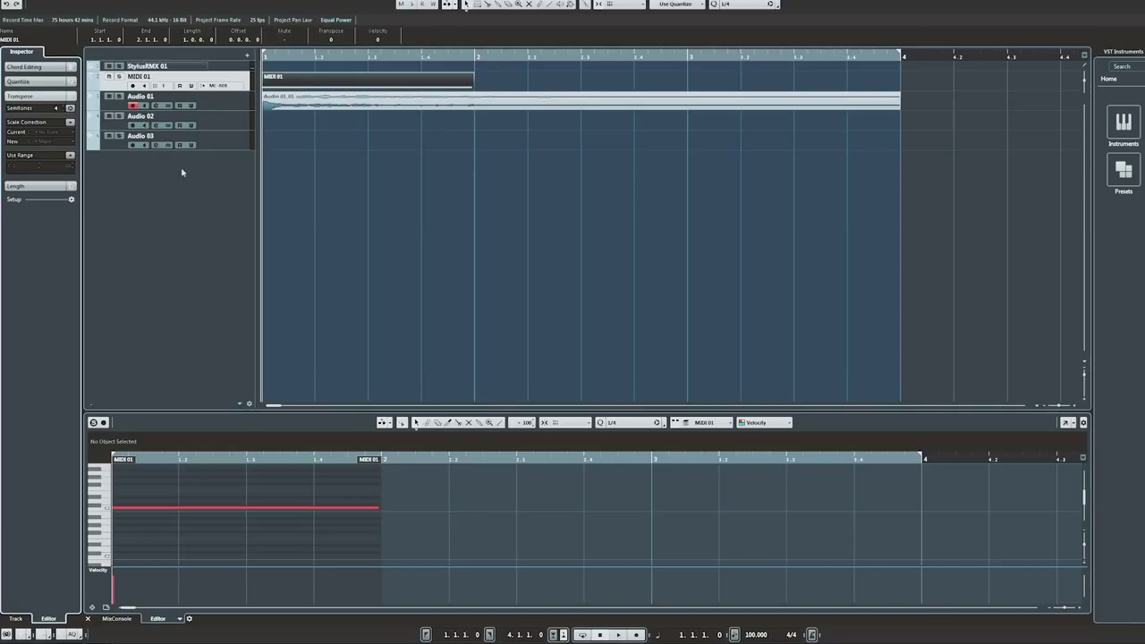
scroll(67, 107, "up", 2)
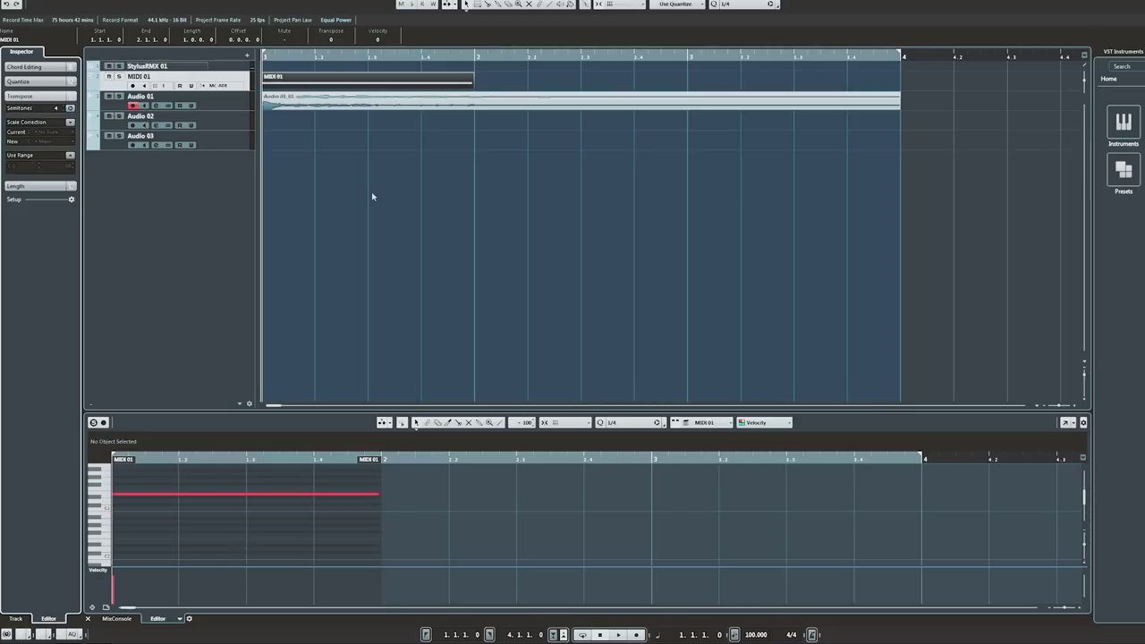
Step: Arm Audio 02 and record the transposed note onto it from bar 1 past bar 4
left_click(134, 125)
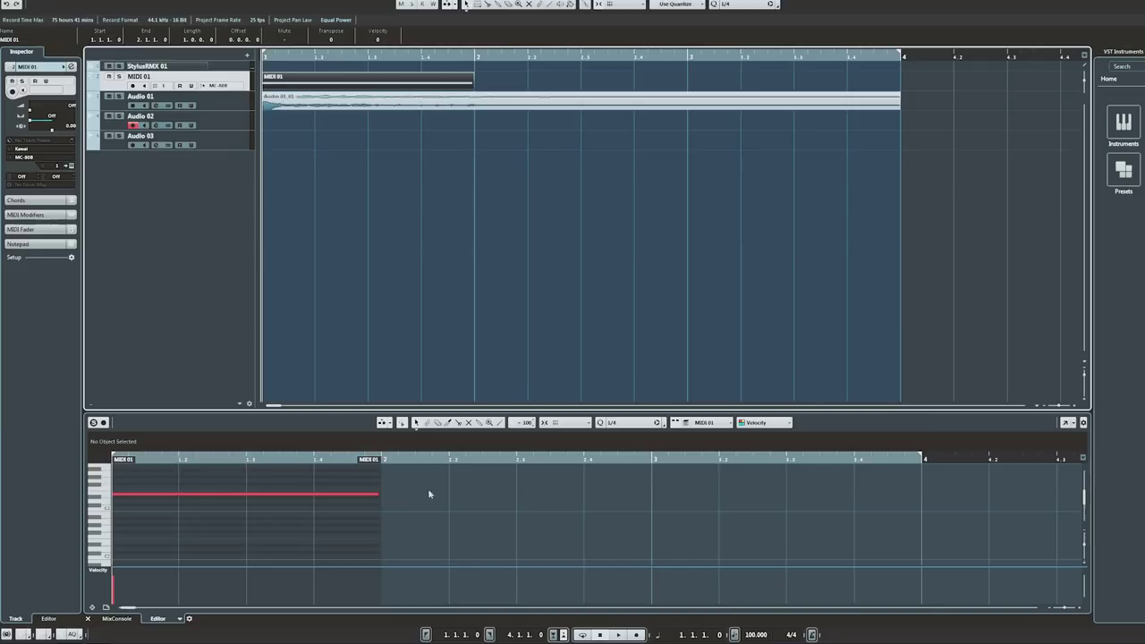
left_click(637, 635)
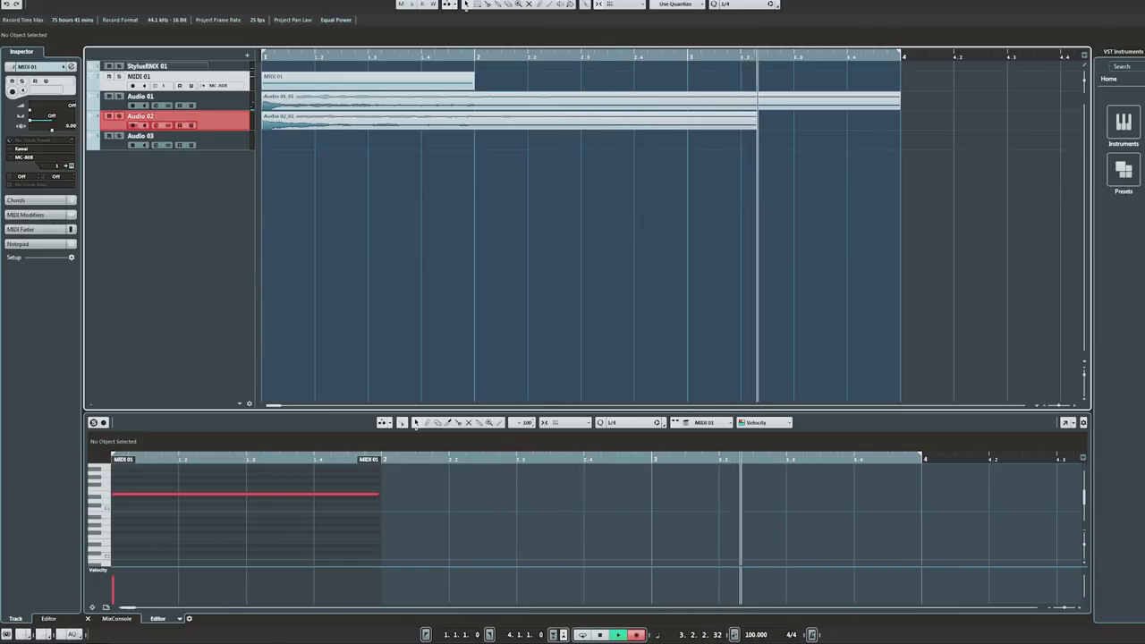
left_click(600, 635)
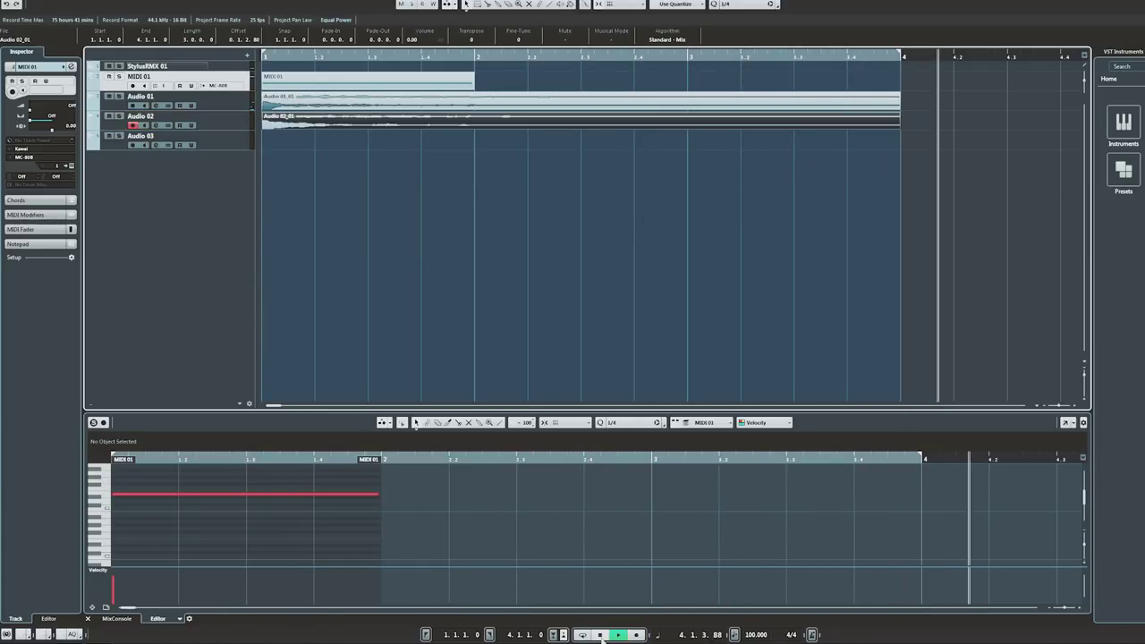
left_click(601, 636)
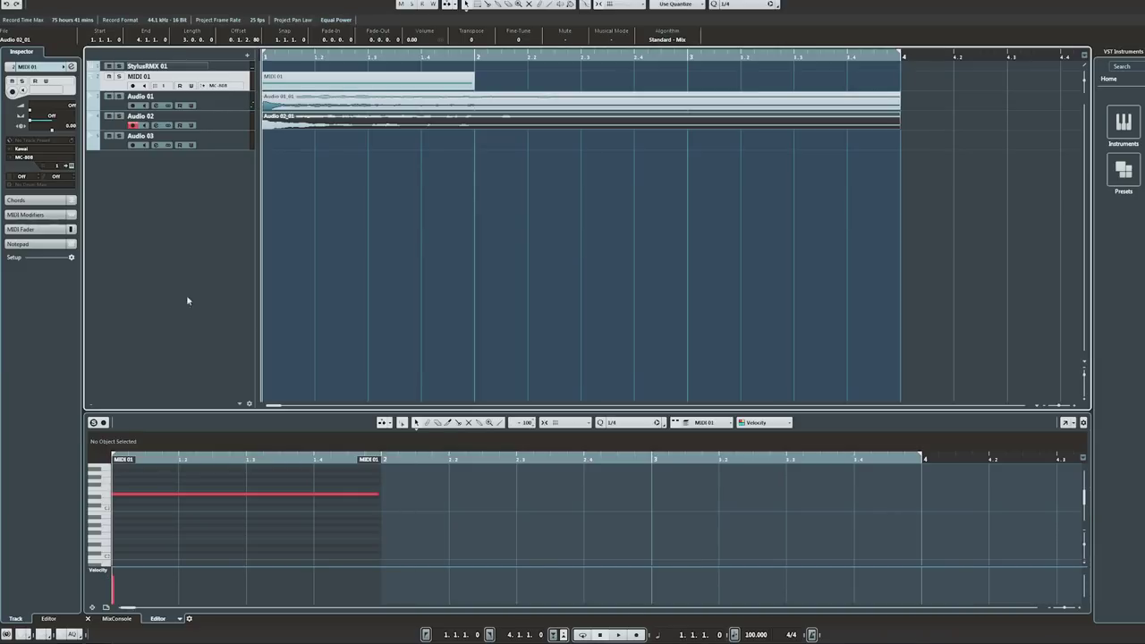
Step: Transpose the MIDI 01 part up by another 3 semitones
left_click(320, 86)
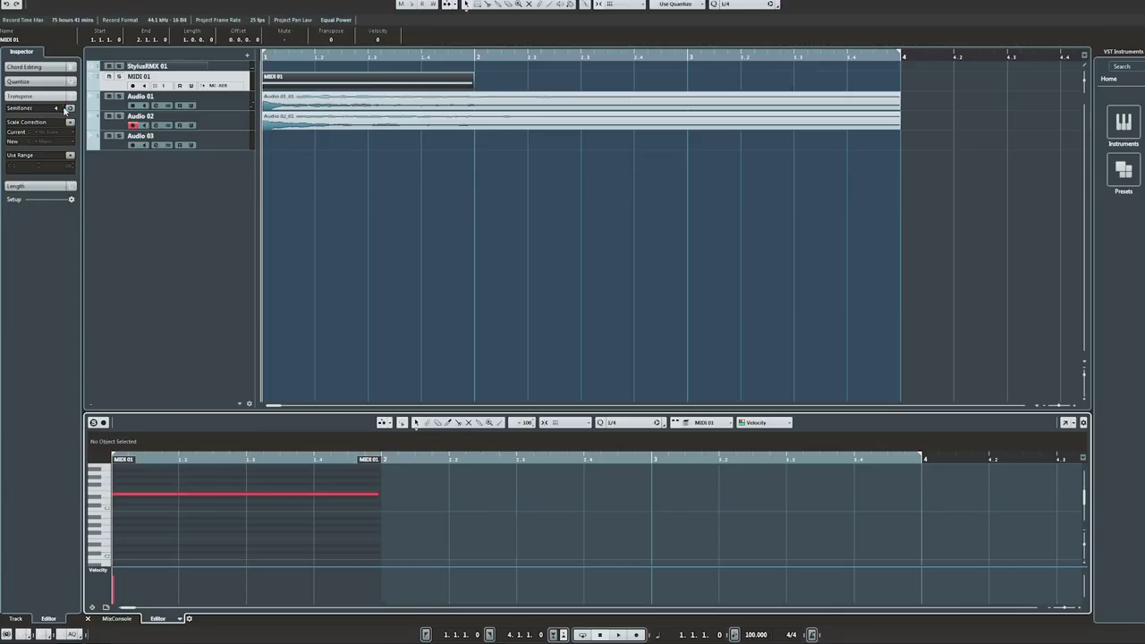
scroll(64, 109, "up", 1)
scroll(63, 108, "up", 1)
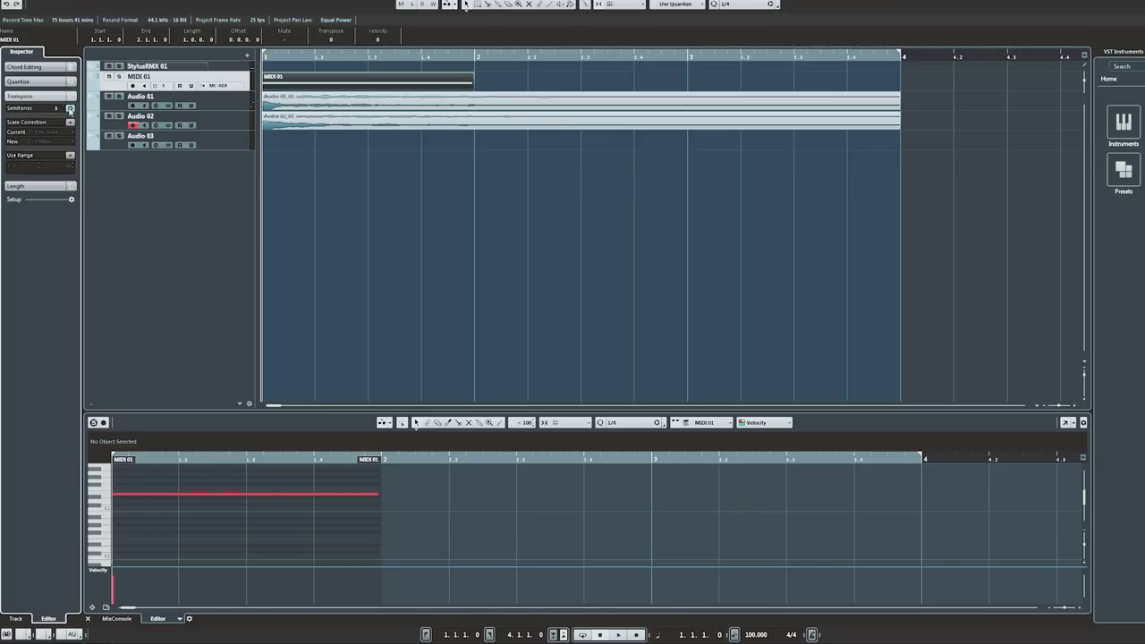
left_click(70, 109)
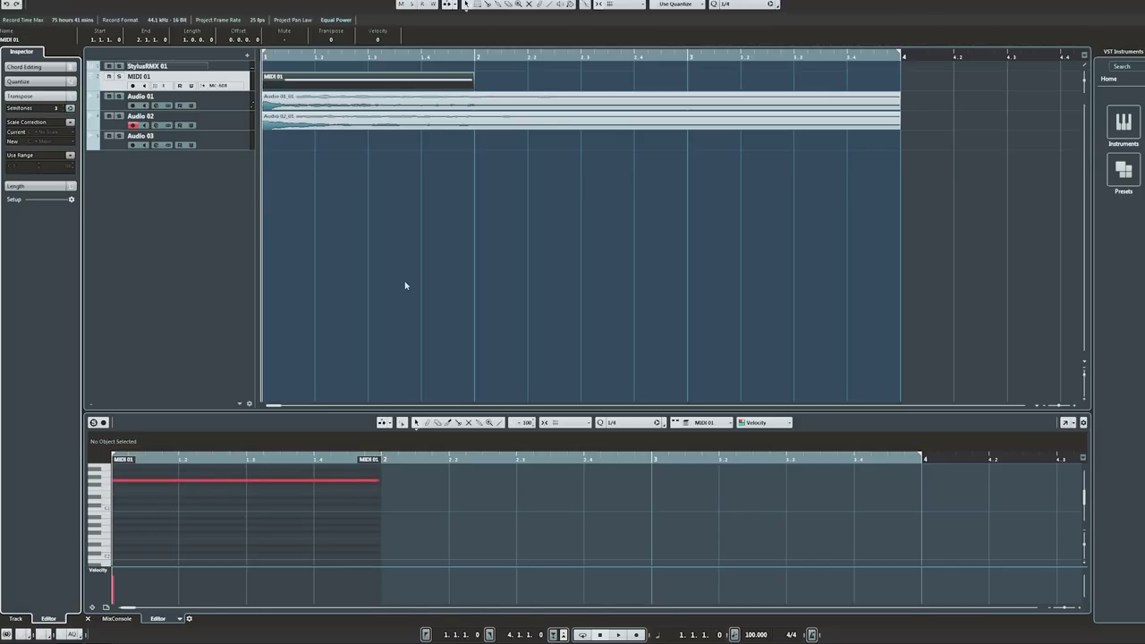
Step: Arm Audio 03 in place of Audio 02 and record the newly transposed note from bar 1 past bar 4
left_click(132, 125)
left_click(133, 145)
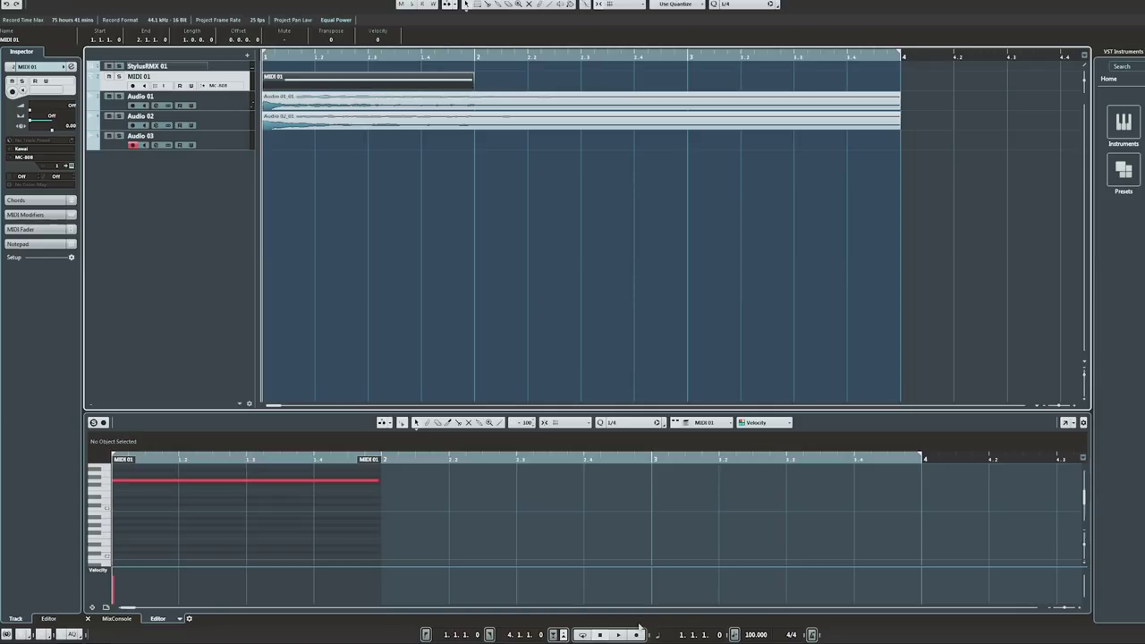
left_click(637, 636)
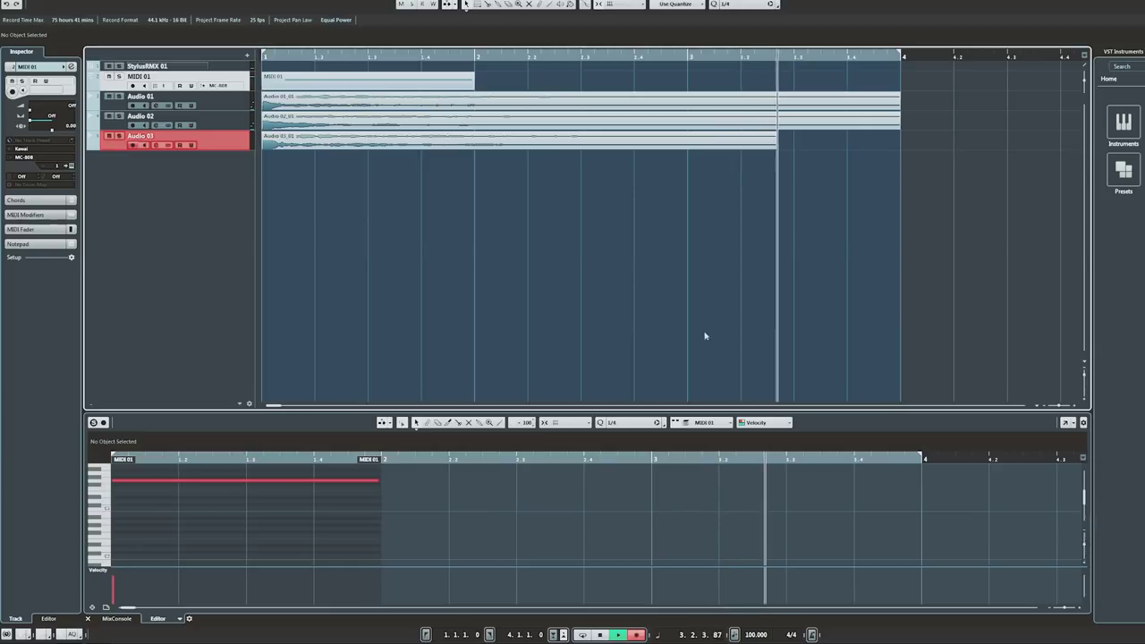
left_click(600, 635)
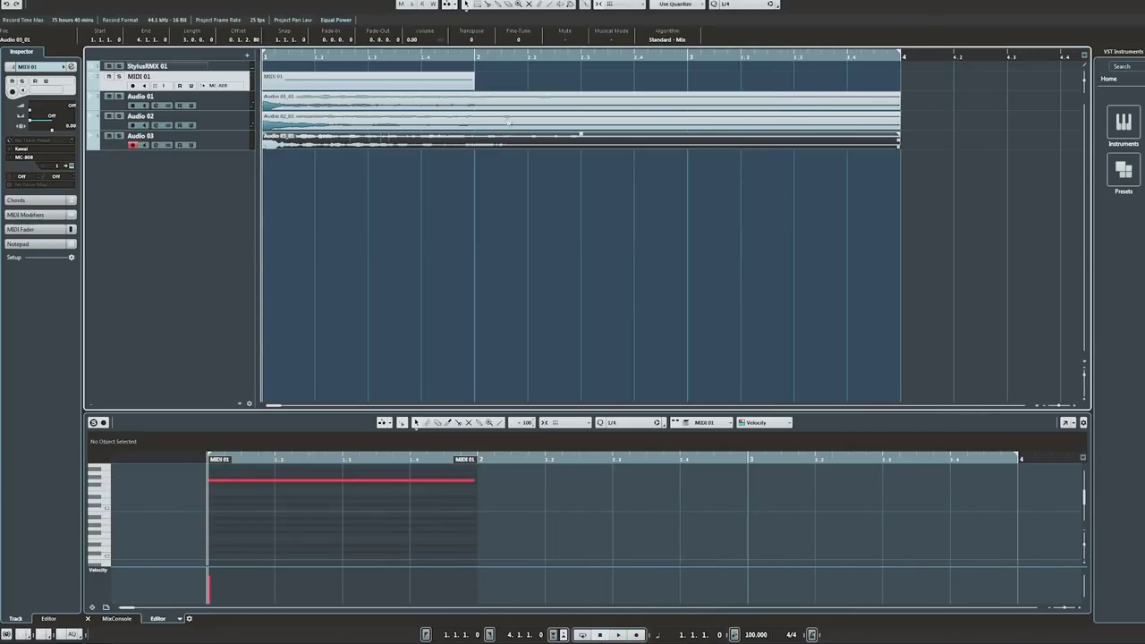
Step: Turn on cycling between the locators at bars 1 and 4, and mute the MIDI 01 track
left_click(511, 52)
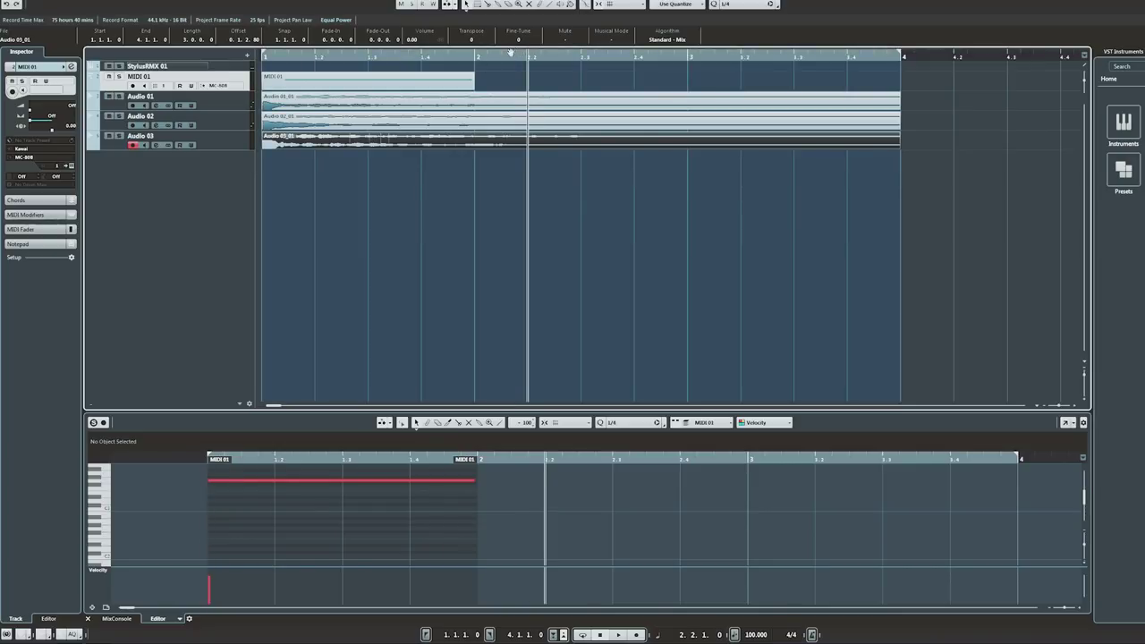
left_click(510, 52)
left_click(110, 76)
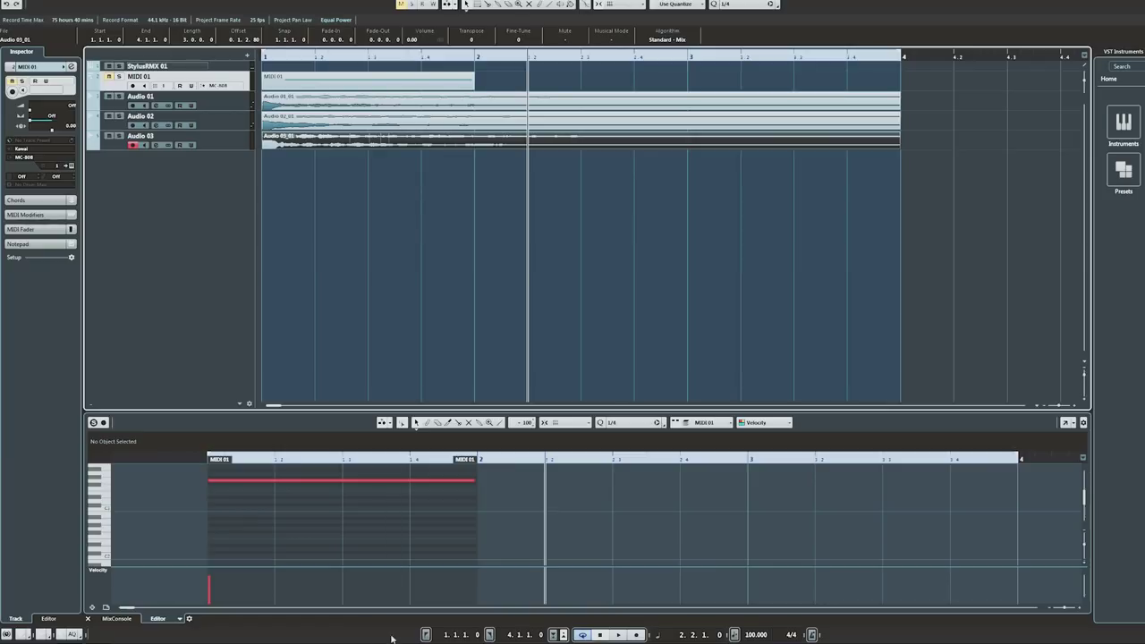
Step: Disarm Audio 03 and play the three recorded audio tracks together from bar 1, returning to the start when done
left_click(427, 634)
left_click(132, 145)
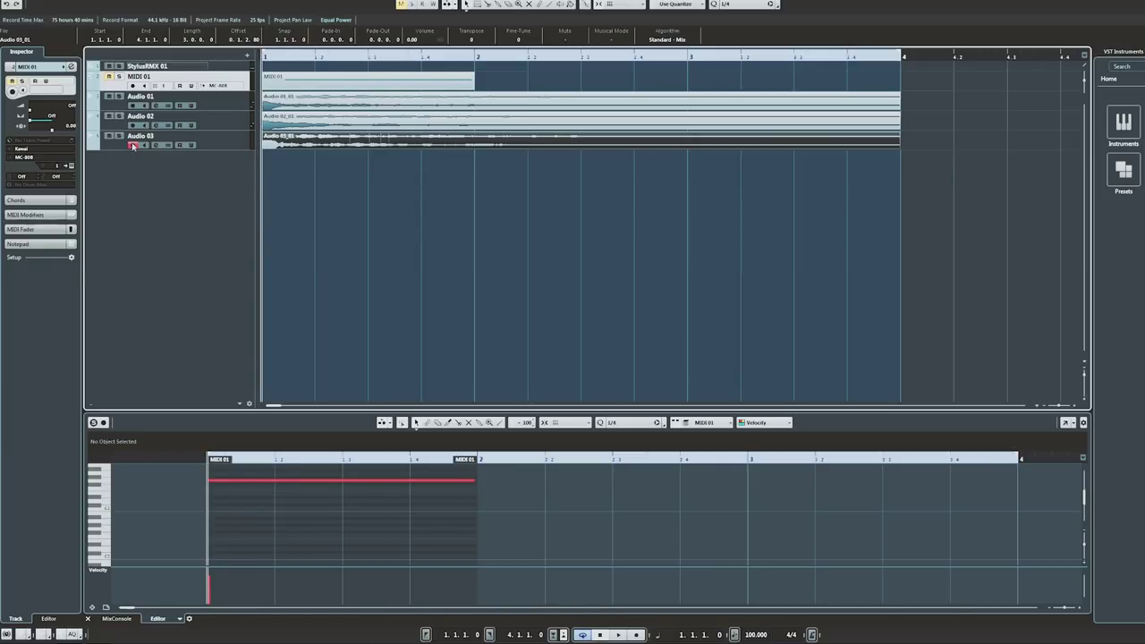
left_click(619, 635)
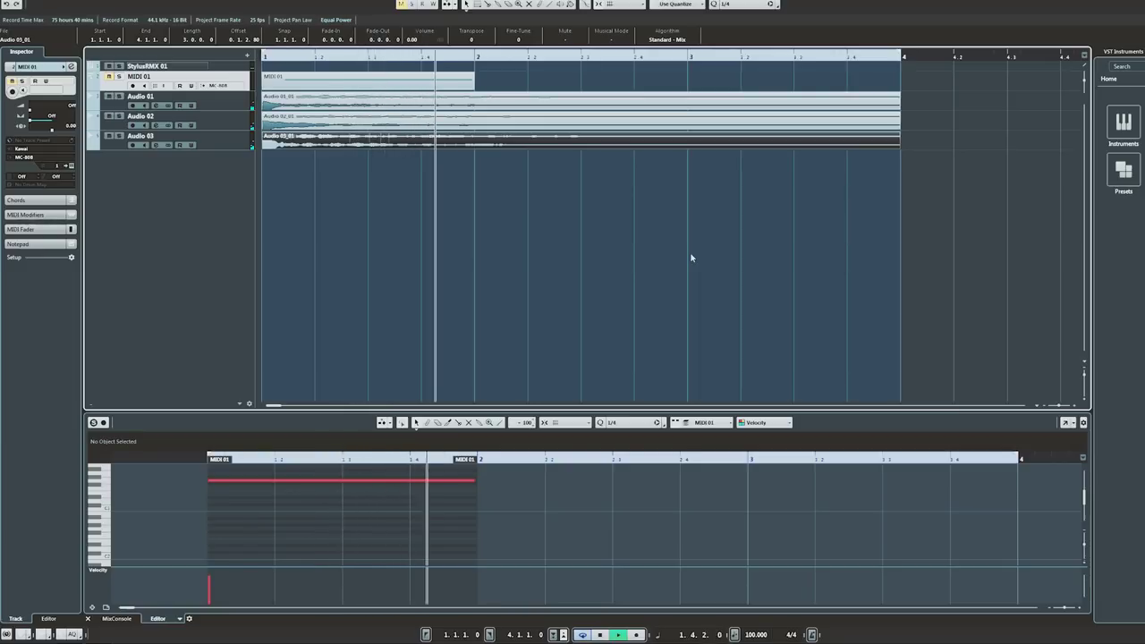
left_click(601, 635)
left_click(600, 635)
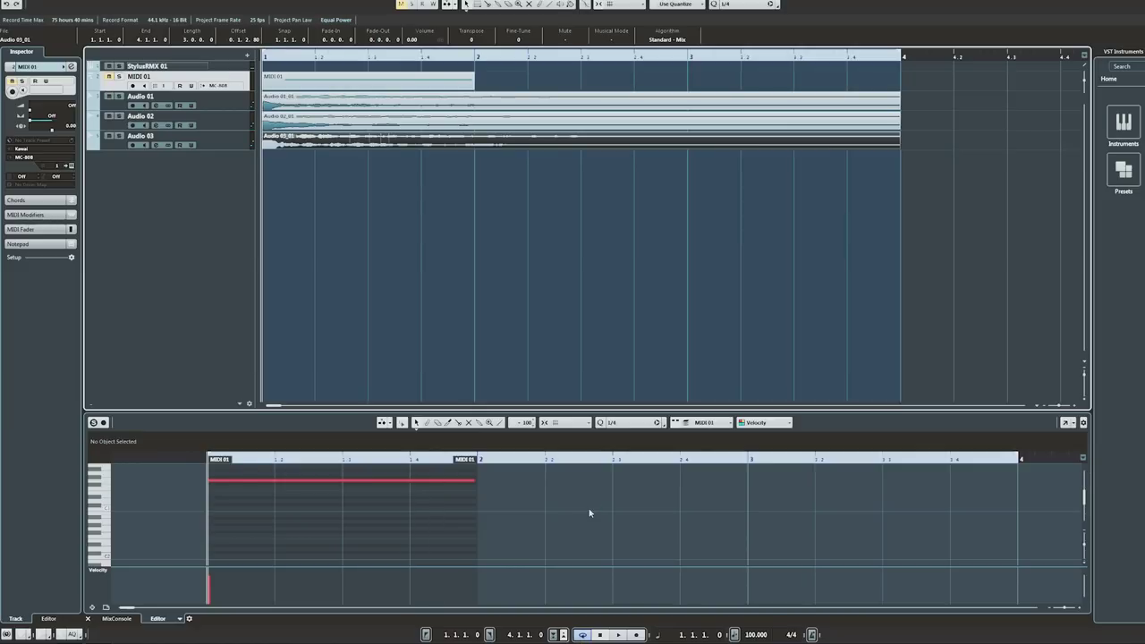
Step: Select the Audio 01, Audio 02 and Audio 03 tracks one after another
left_click(238, 104)
left_click(240, 124)
left_click(240, 143)
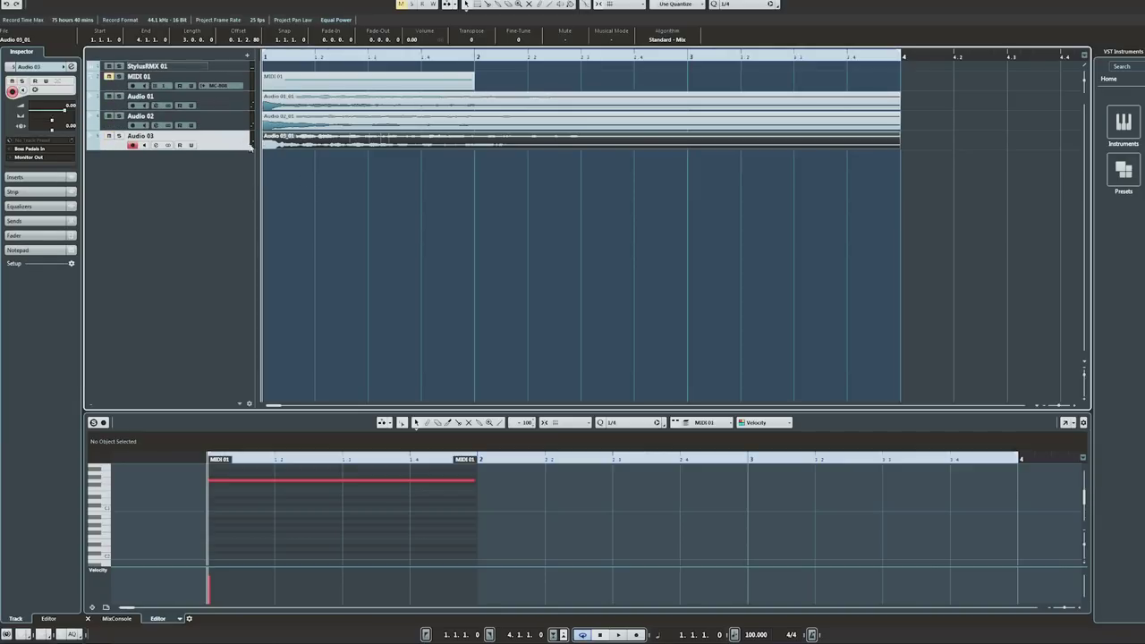